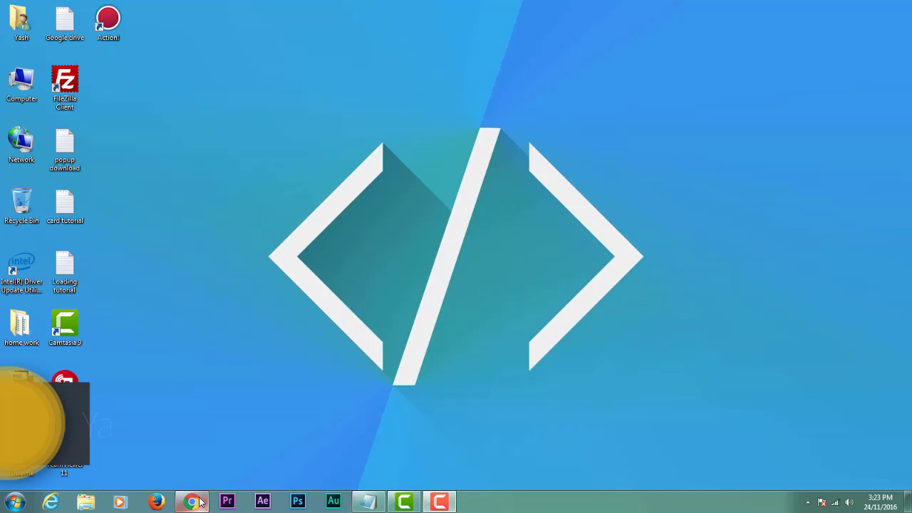
Restore the Chrome window showing the Google Drive Starred page from the taskbar.
left_click(199, 501)
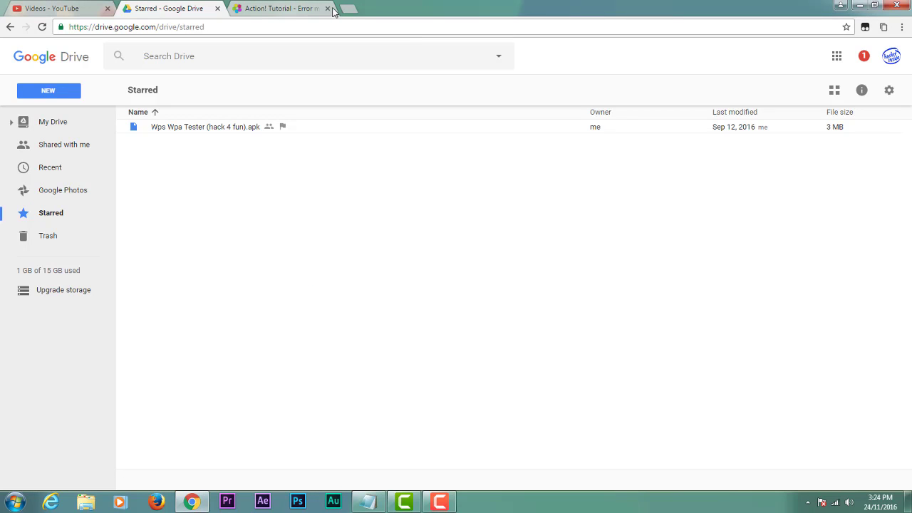
Close the Action! Tutorial tab in Chrome.
left_click(329, 9)
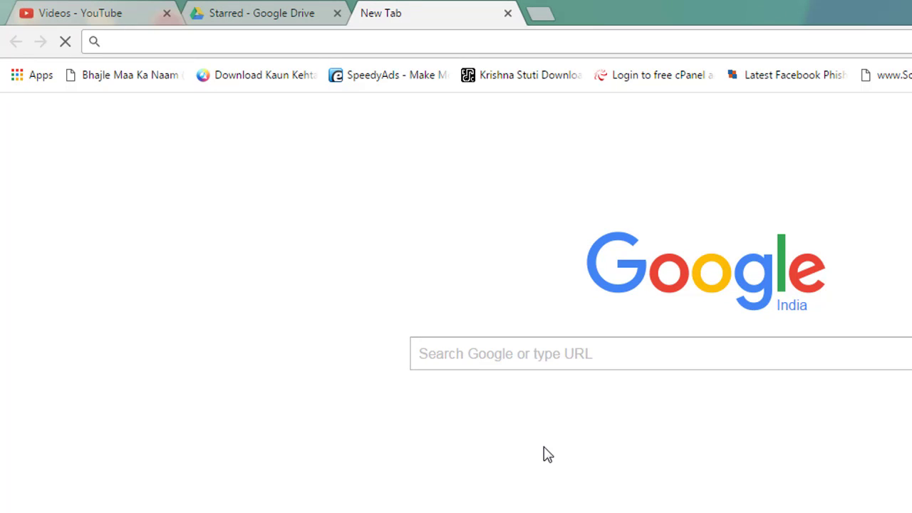
type("utorrent")
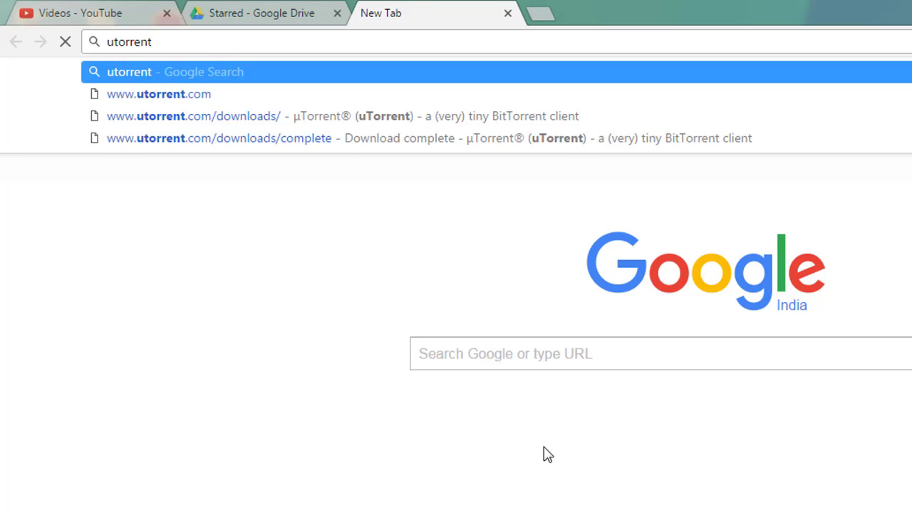
type(".")
key("Down")
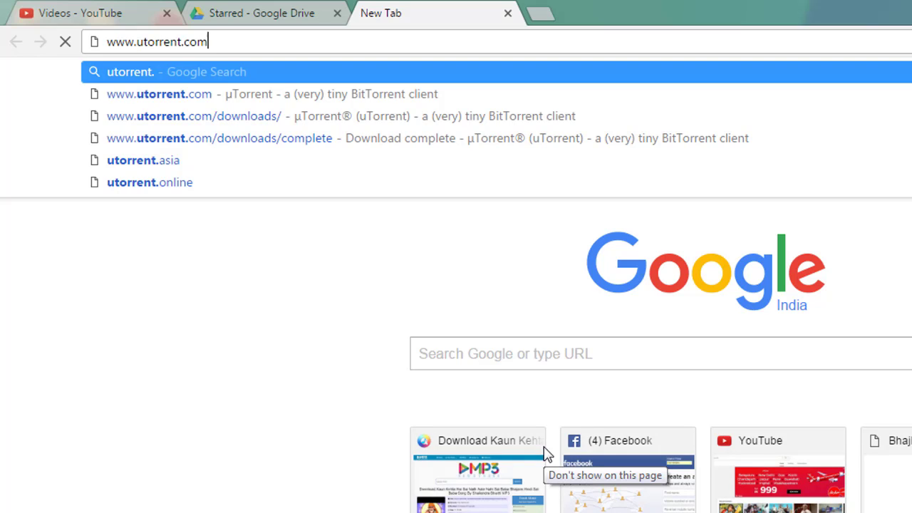
key("Down")
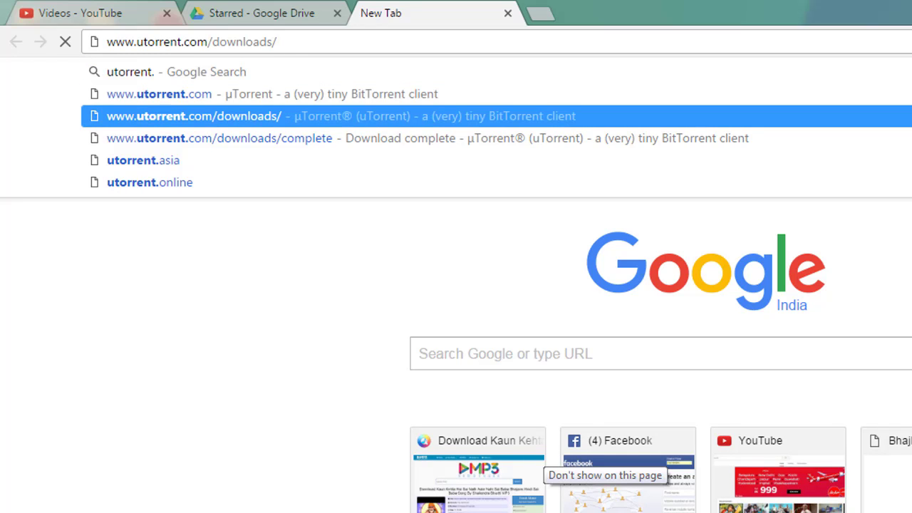
key("Return")
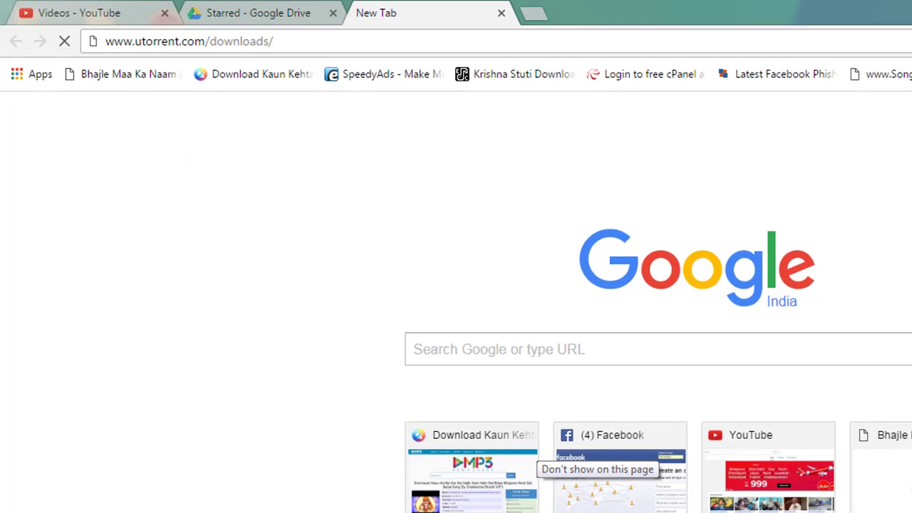
Dismiss the Windows colour-scheme warning, keeping the current scheme but asking again later.
left_click(473, 503)
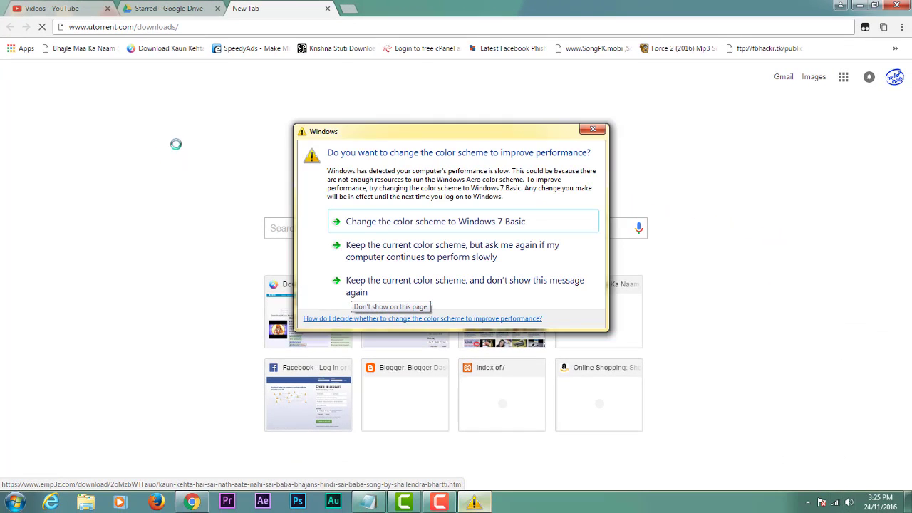
left_click(291, 129)
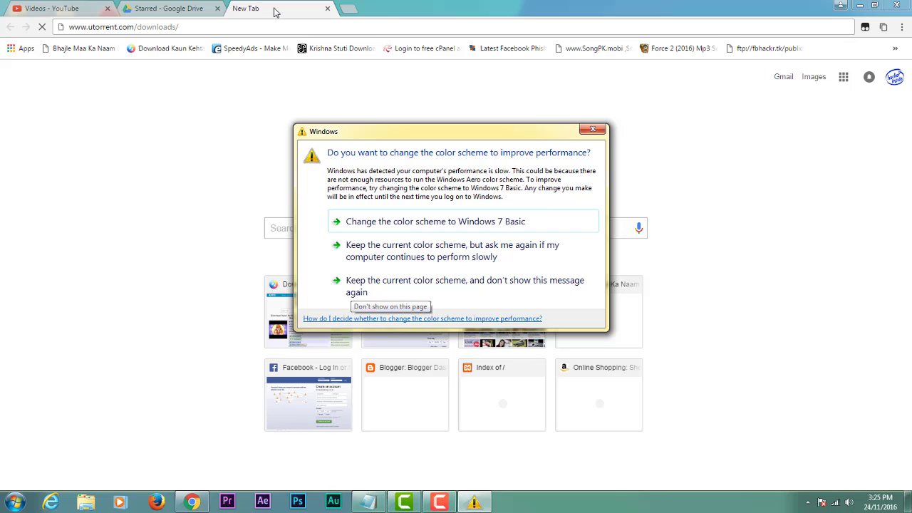
left_click(456, 258)
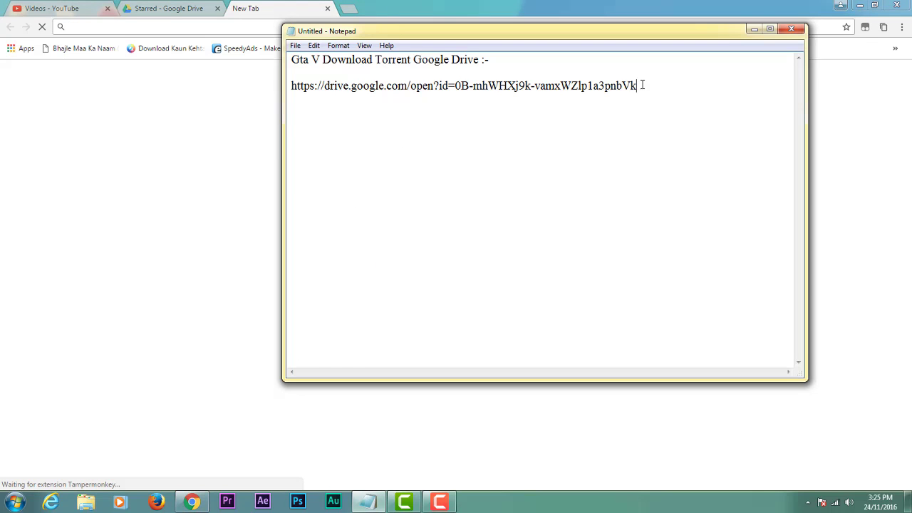
Copy the Google Drive link from the Notepad note and open it in Chrome.
left_click_drag(641, 86, 288, 85)
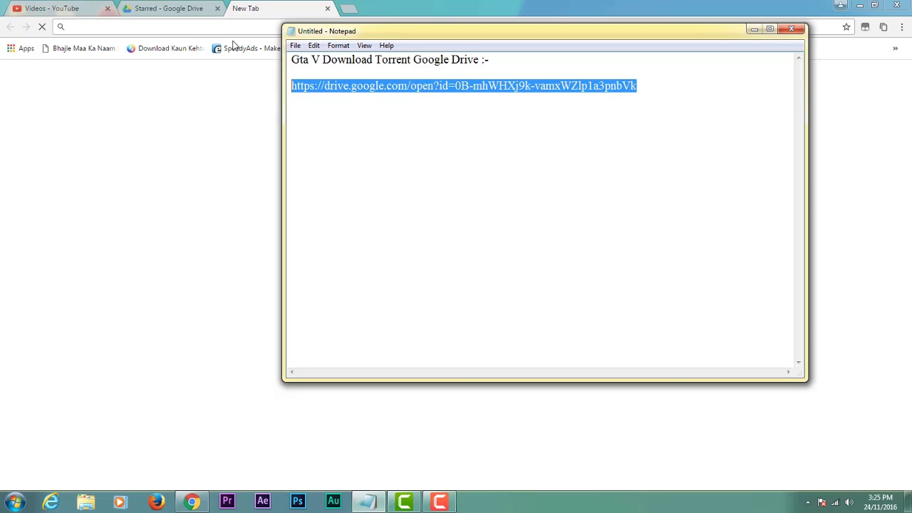
left_click(212, 29)
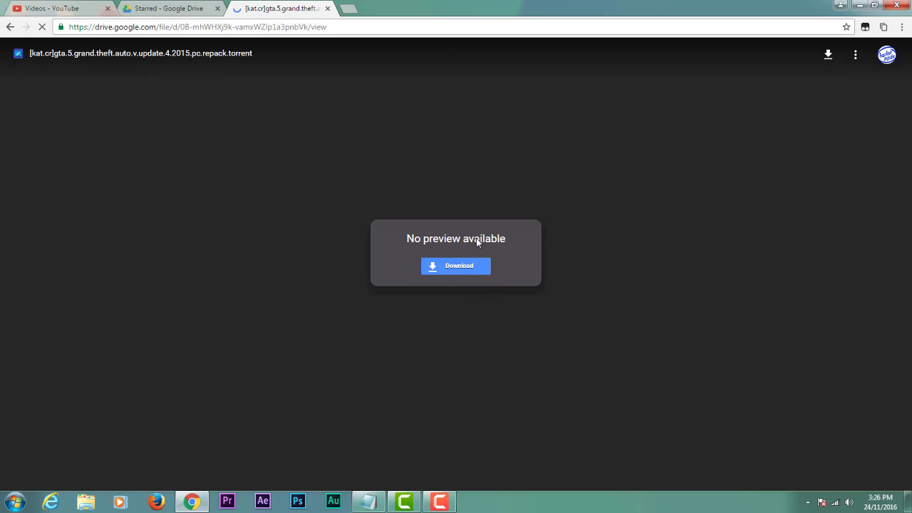
Download the GTA 5 repack .torrent file from its Google Drive page.
left_click(440, 269)
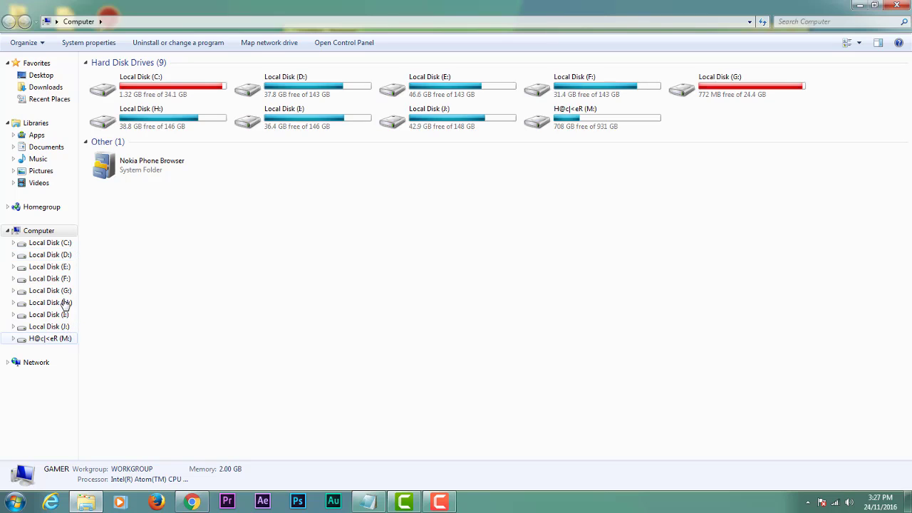
Open the kat.cr gta.5 torrent from F:\Downloads in uTorrent.
left_click(65, 282)
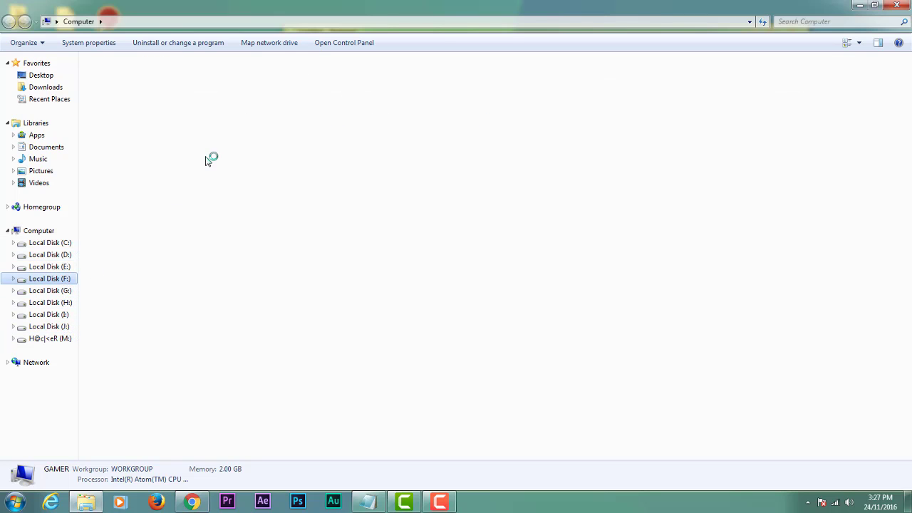
left_click(180, 83)
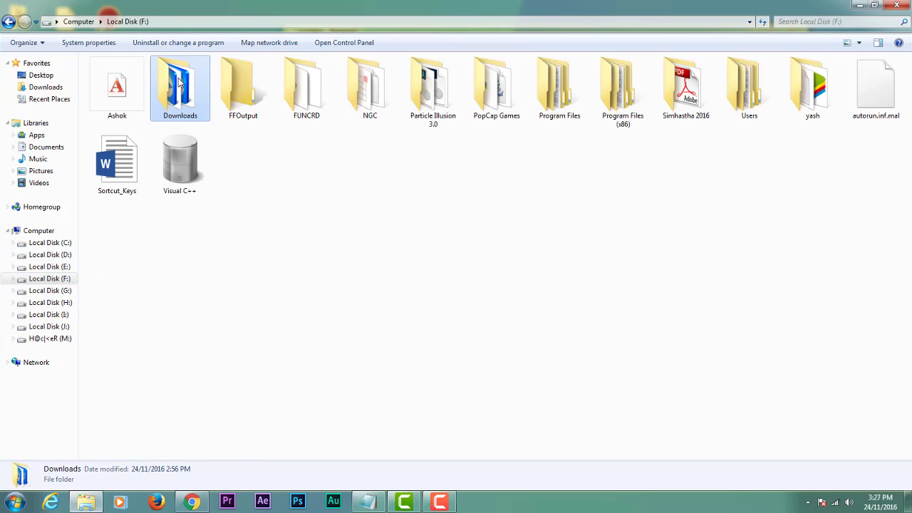
double_click(179, 83)
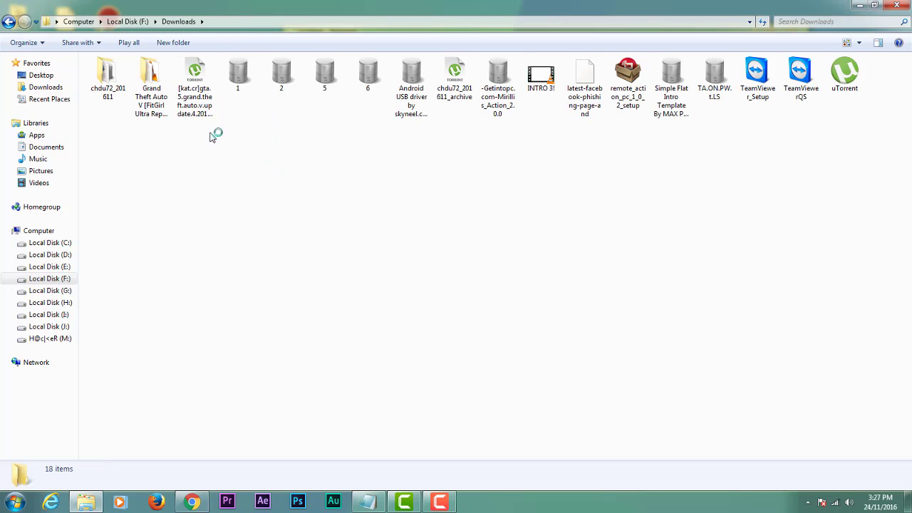
left_click_drag(207, 85, 197, 156)
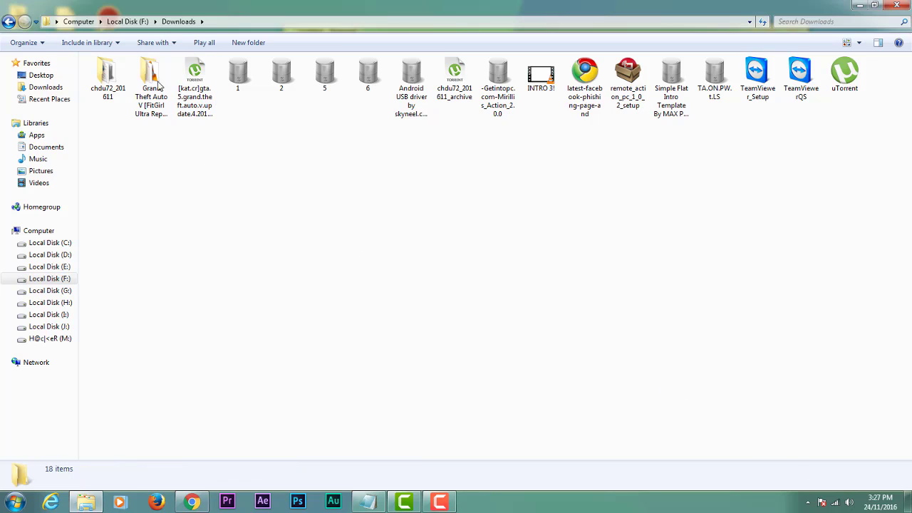
left_click(191, 87)
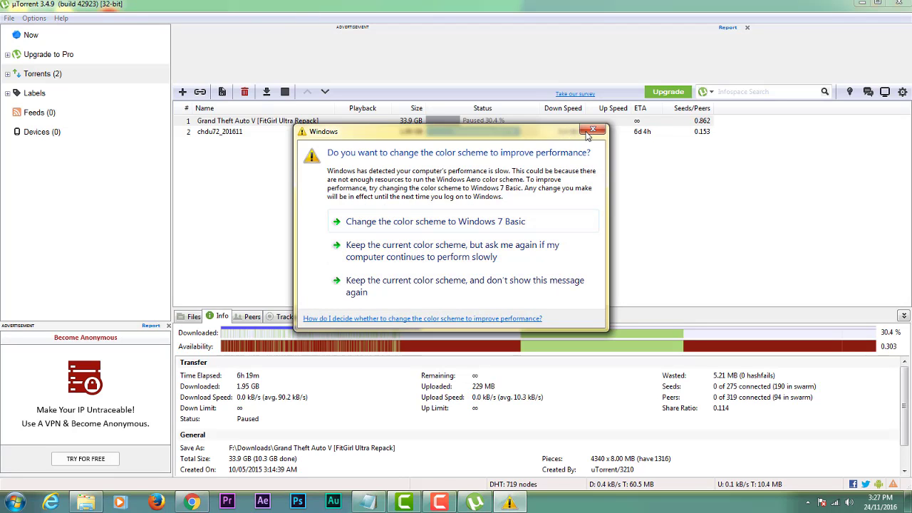
Close the colour-scheme warning and answer No to loading trackers for the duplicate torrent.
left_click(592, 130)
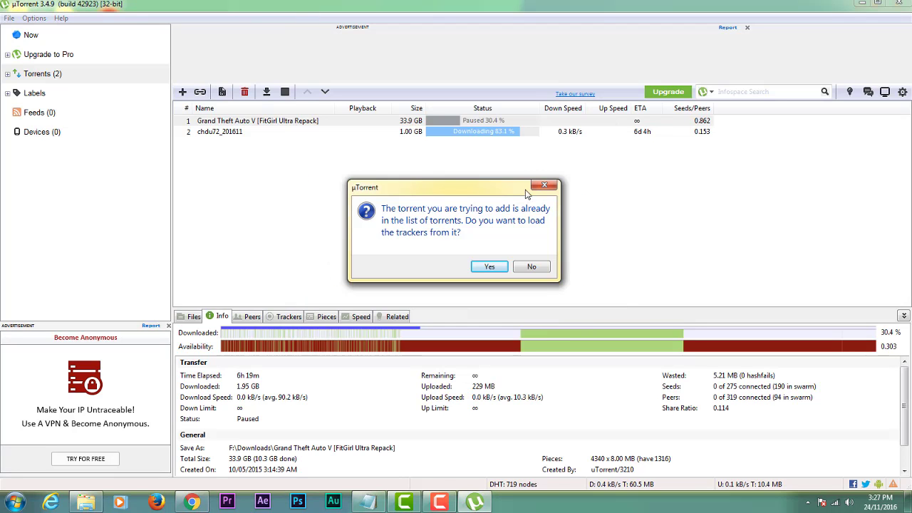
left_click(538, 268)
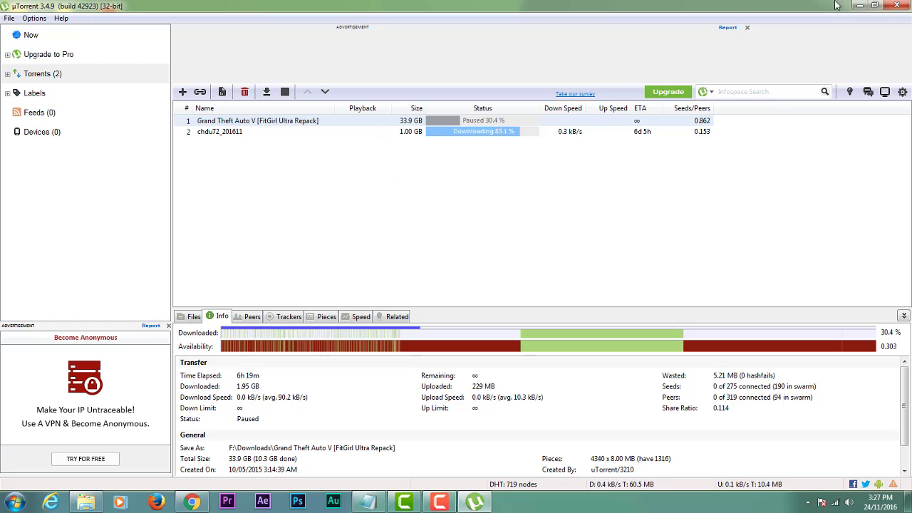
Minimize uTorrent and the Downloads window to get back to the desktop.
left_click(860, 6)
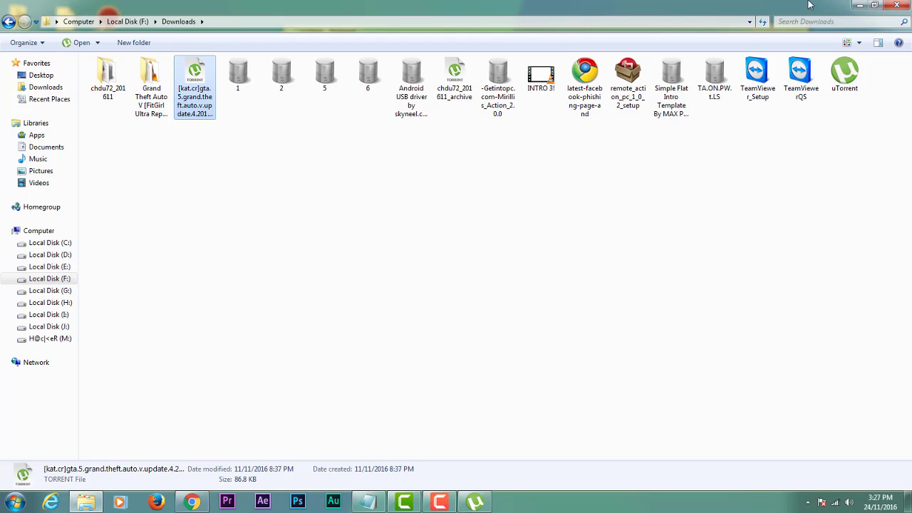
left_click(860, 5)
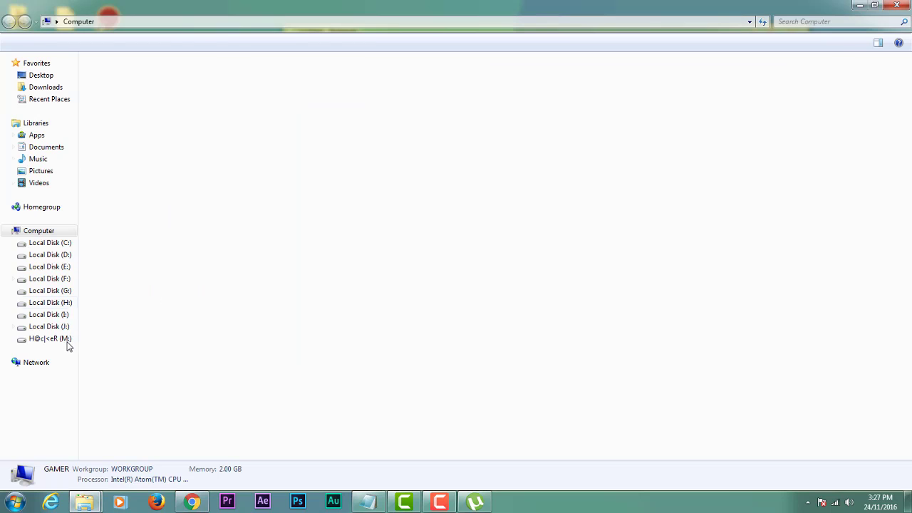
Browse the files in M:\Games Setup\Grand Theft Auto V Setup, then return to the M: drive.
left_click(56, 339)
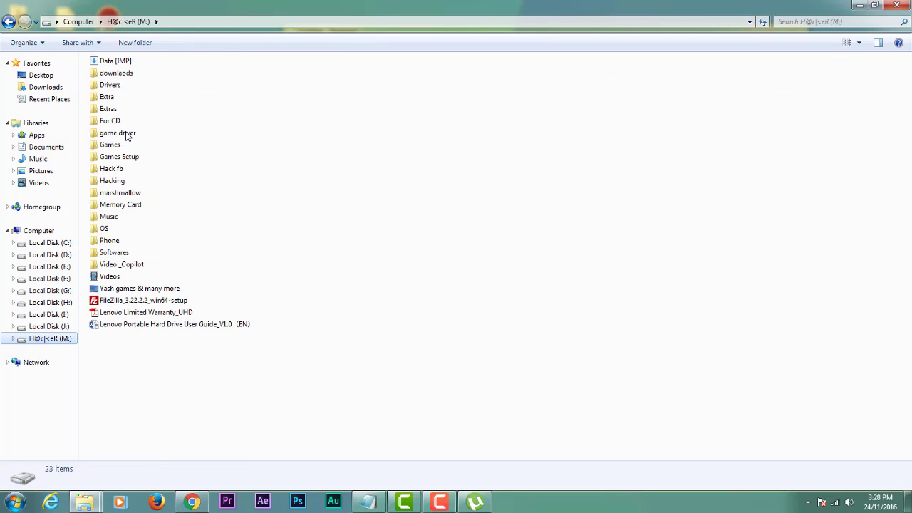
left_click(119, 156)
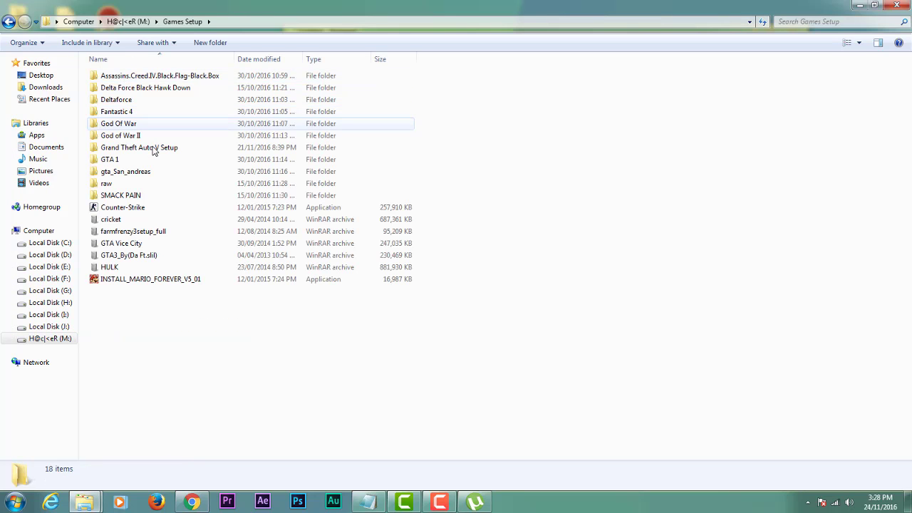
double_click(152, 149)
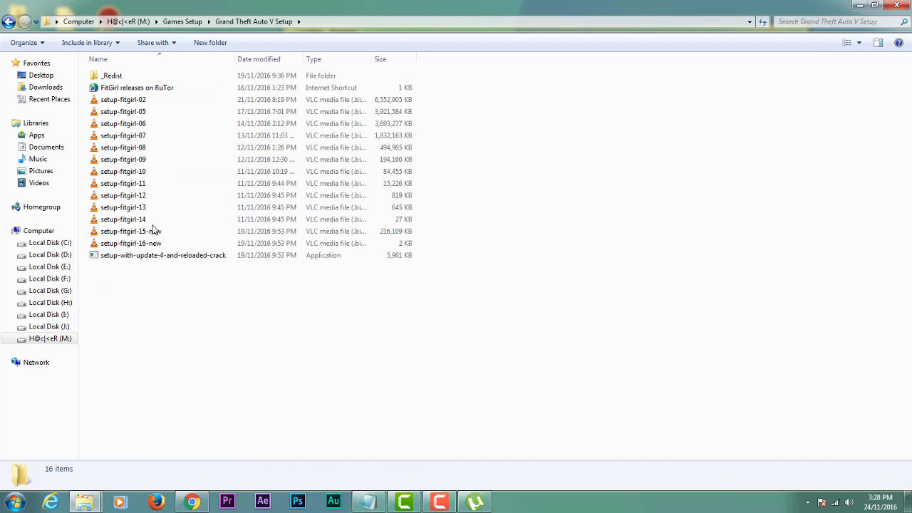
left_click_drag(192, 333, 172, 315)
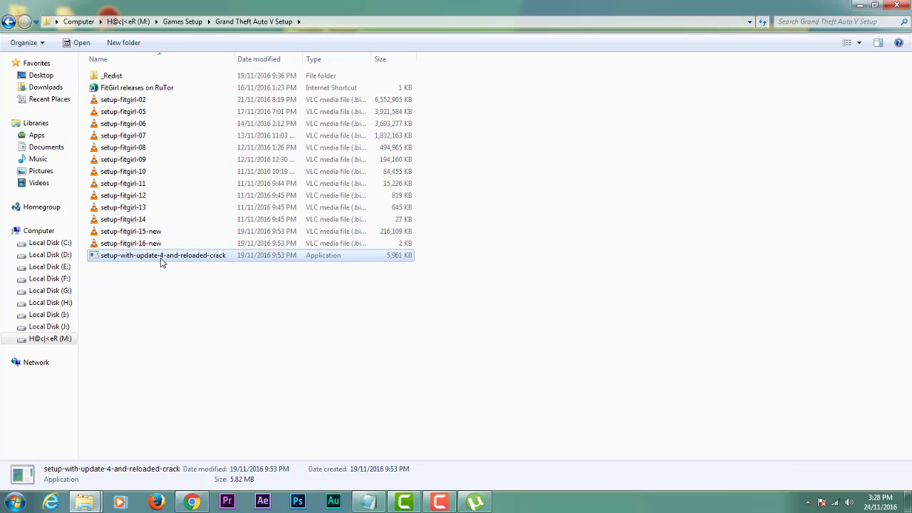
left_click(179, 328)
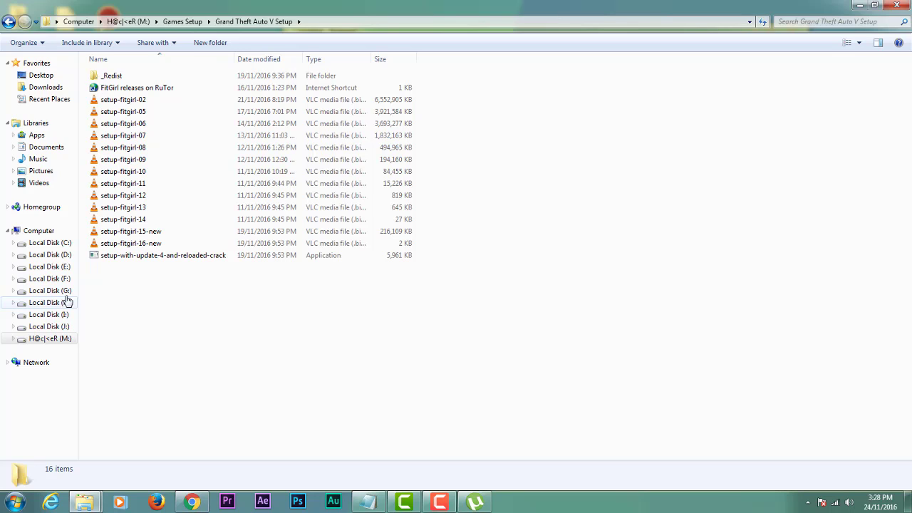
left_click(58, 339)
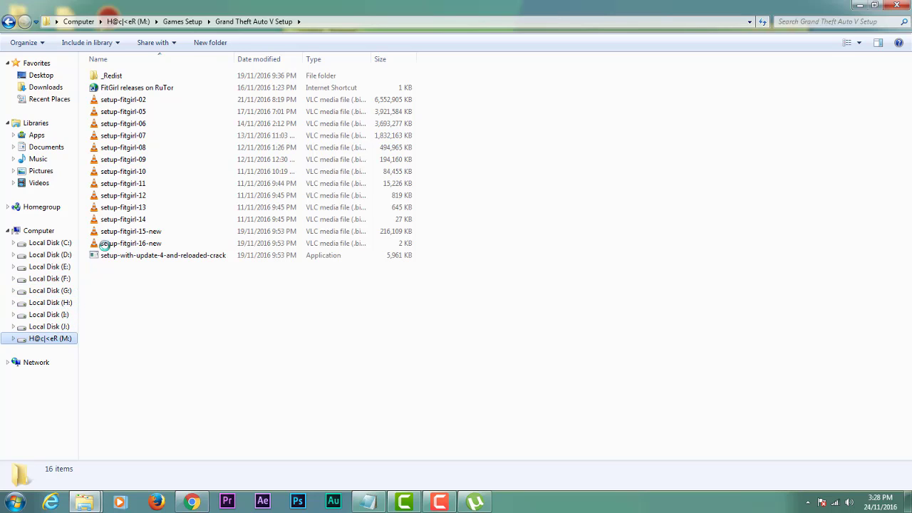
Open the M: drive's Games folder and show Grand Theft Auto V's Properties, sized 60.4 GB.
left_click(120, 157)
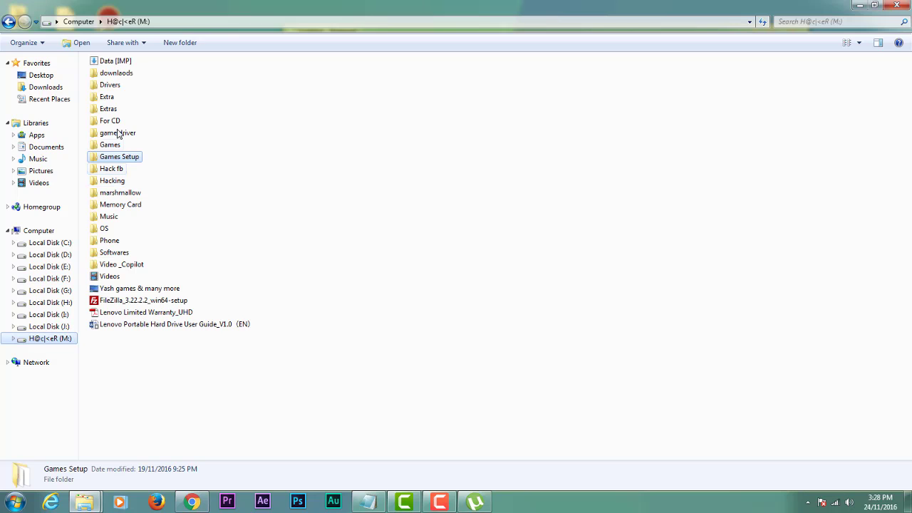
double_click(115, 145)
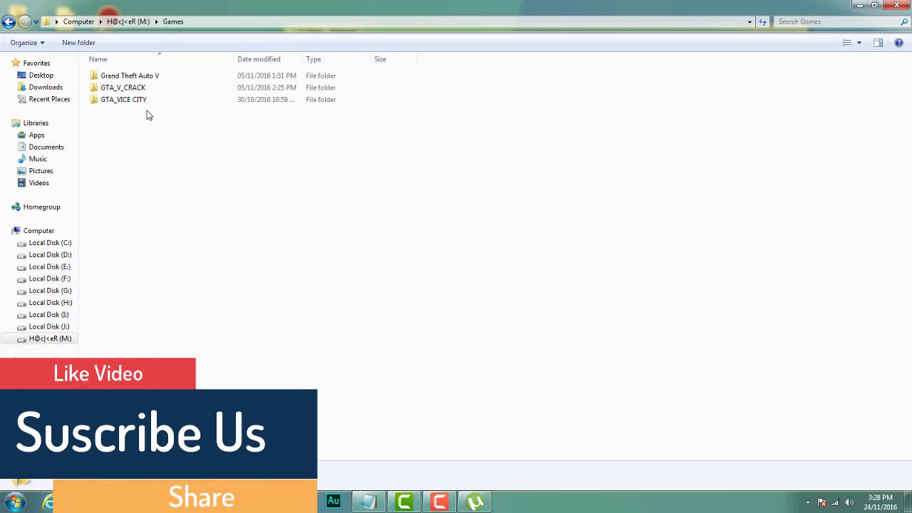
left_click(136, 79)
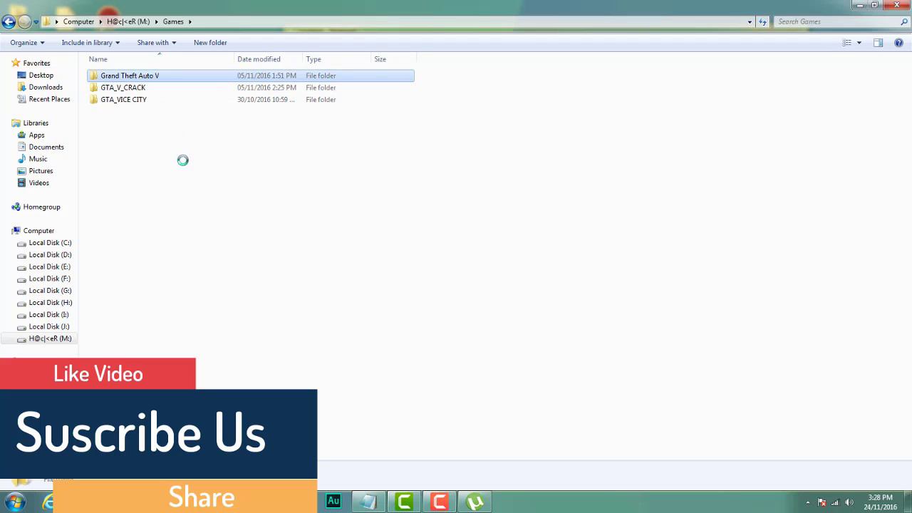
key("shift+F10")
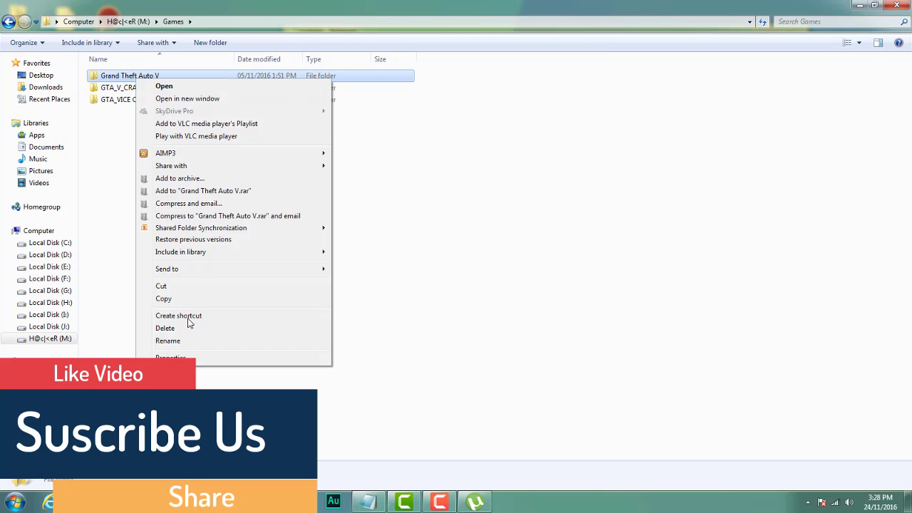
left_click(186, 358)
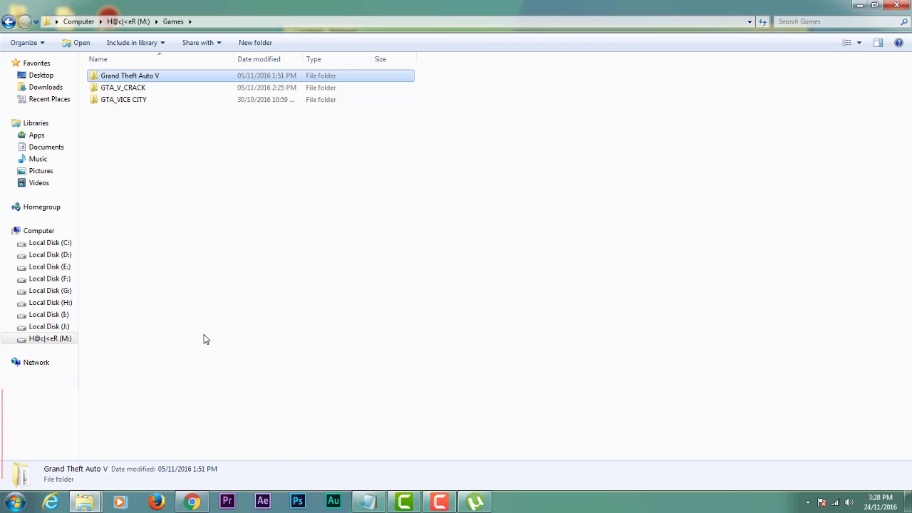